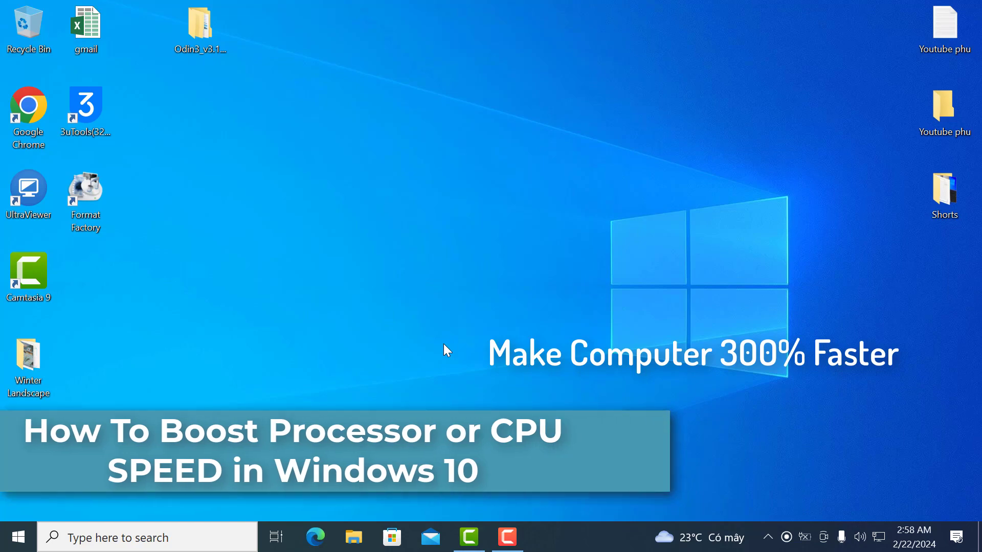
Step: After checking CPU graphs in Task Manager, replace the old Run text with msconfig and run it
{"action": "key", "text": "ctrl+shift+Escape"}
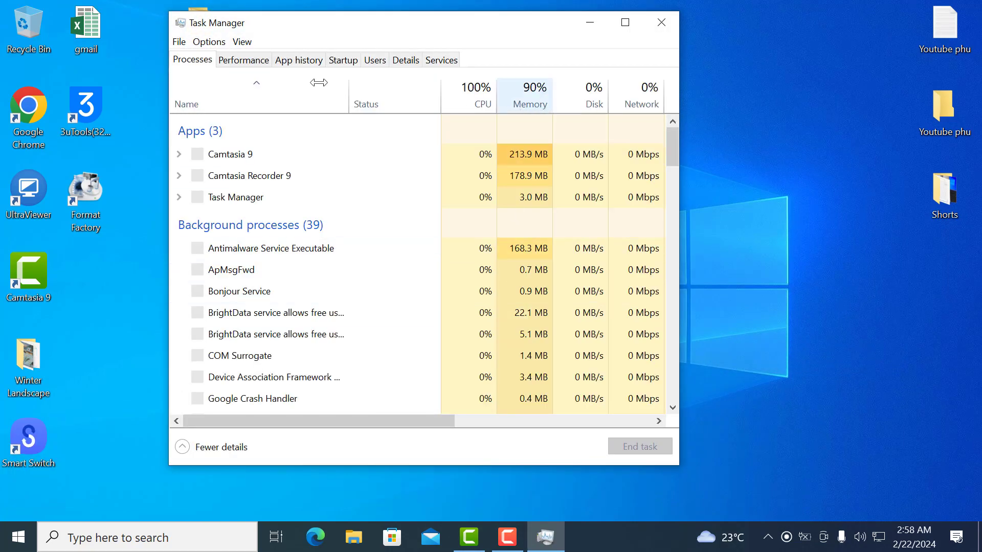
{"action": "left_click", "coordinate": [261, 64]}
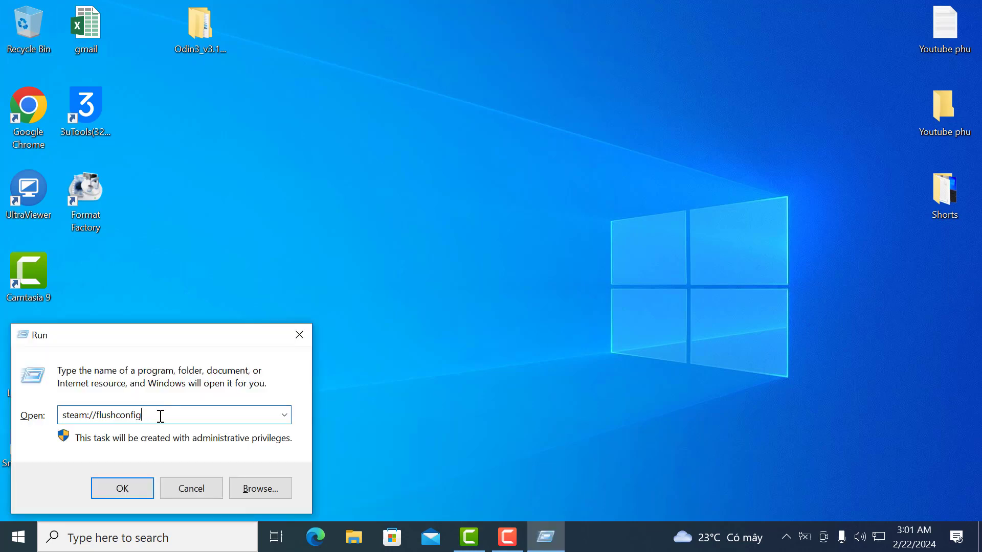
{"action": "left_click_drag", "start_coordinate": [162, 414], "coordinate": [51, 420]}
{"action": "key", "text": "BackSpace"}
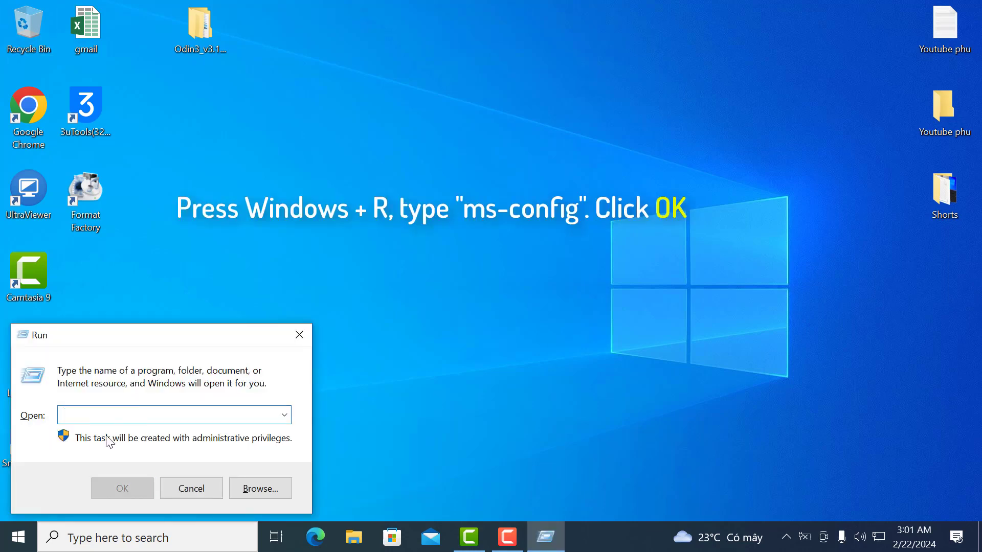
{"action": "type", "text": "ms"}
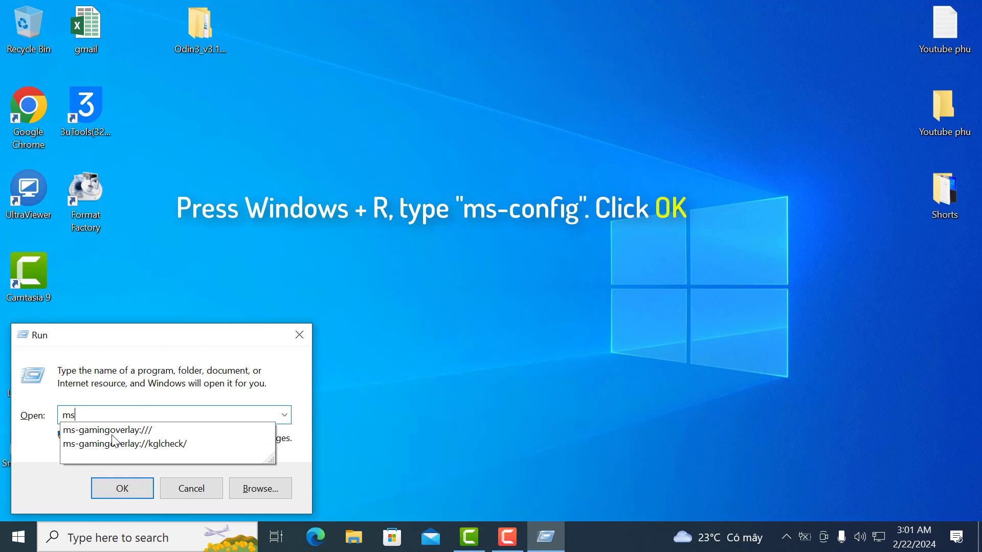
{"action": "type", "text": "config"}
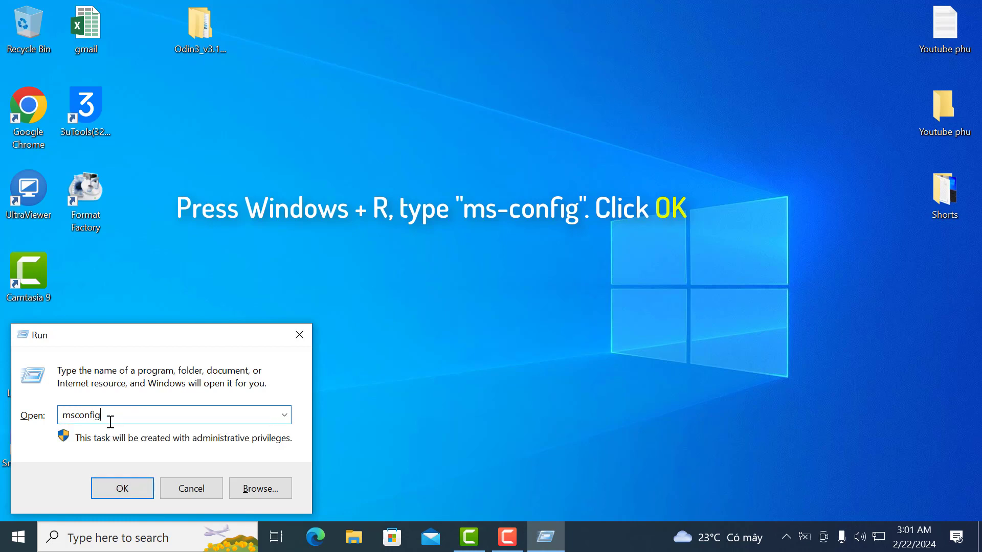
{"action": "left_click", "coordinate": [139, 492]}
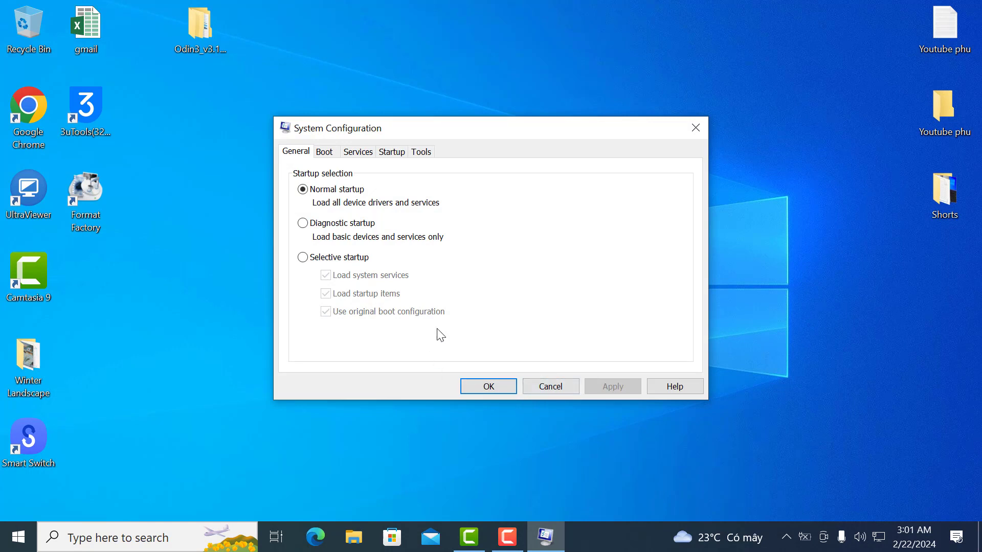
Step: Switch System Configuration to the Boot tab showing the Windows 10 boot entry
{"action": "left_click", "coordinate": [325, 152]}
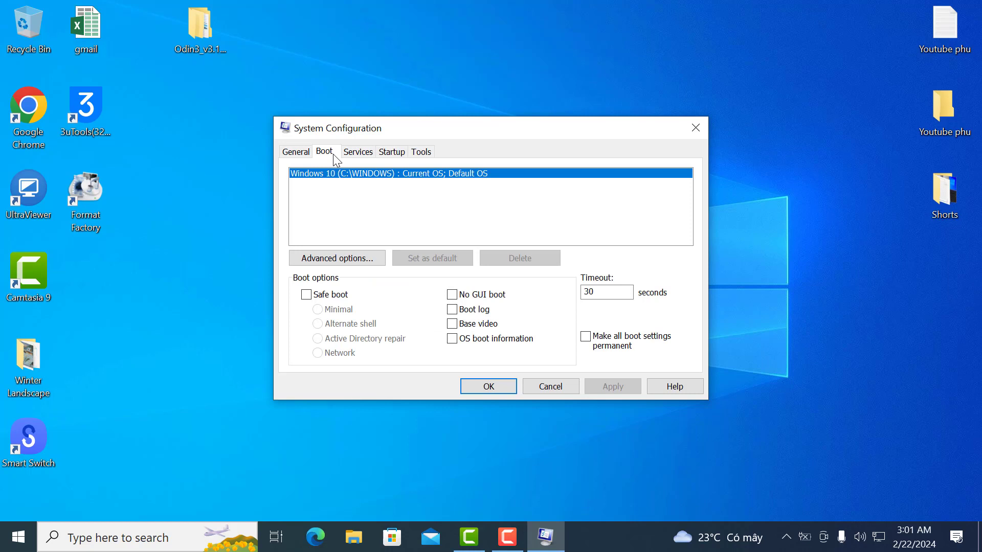
Step: In Advanced boot options, limit the number of processors to 4
{"action": "left_click", "coordinate": [368, 263]}
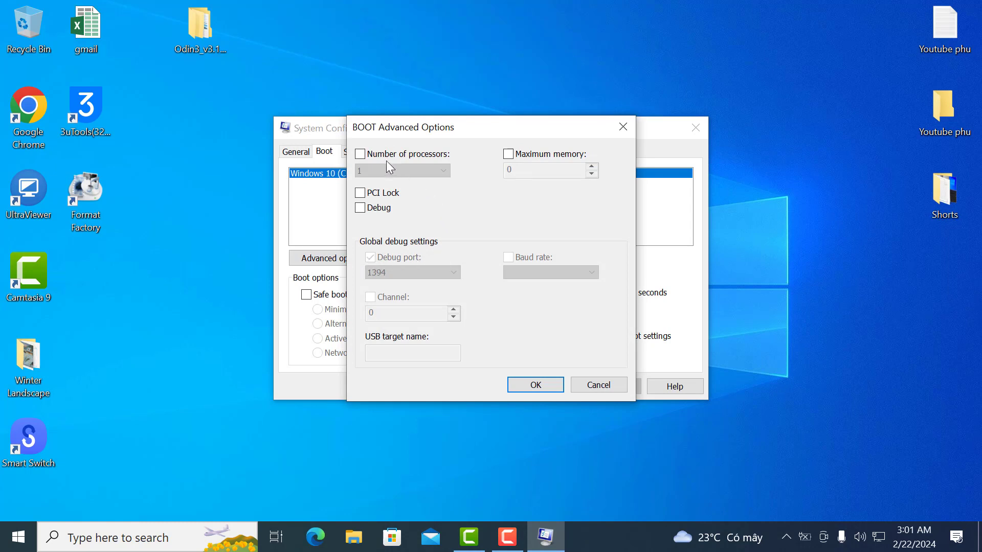
{"action": "left_click", "coordinate": [368, 156]}
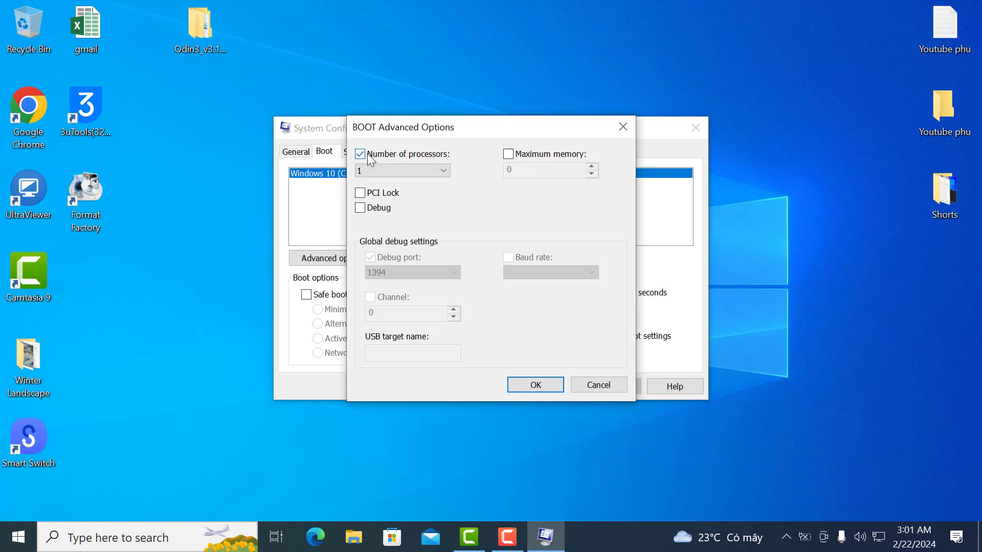
{"action": "left_click", "coordinate": [428, 170]}
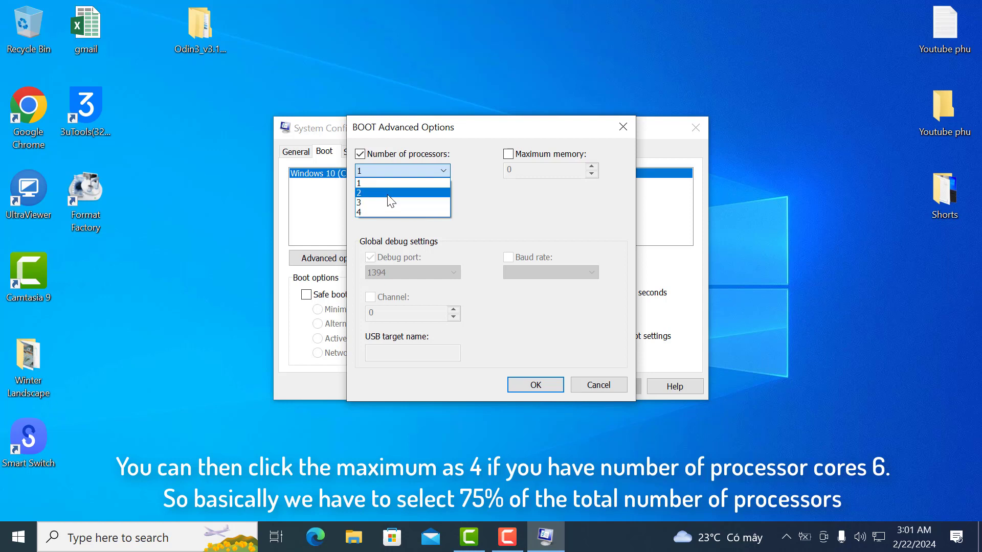
{"action": "left_click", "coordinate": [412, 201]}
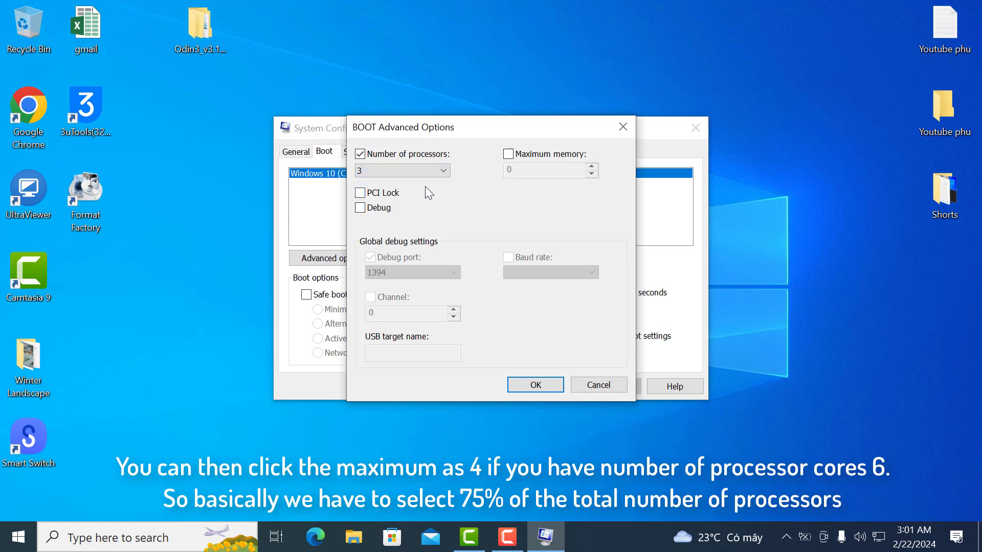
{"action": "left_click", "coordinate": [434, 171]}
{"action": "left_click", "coordinate": [399, 208]}
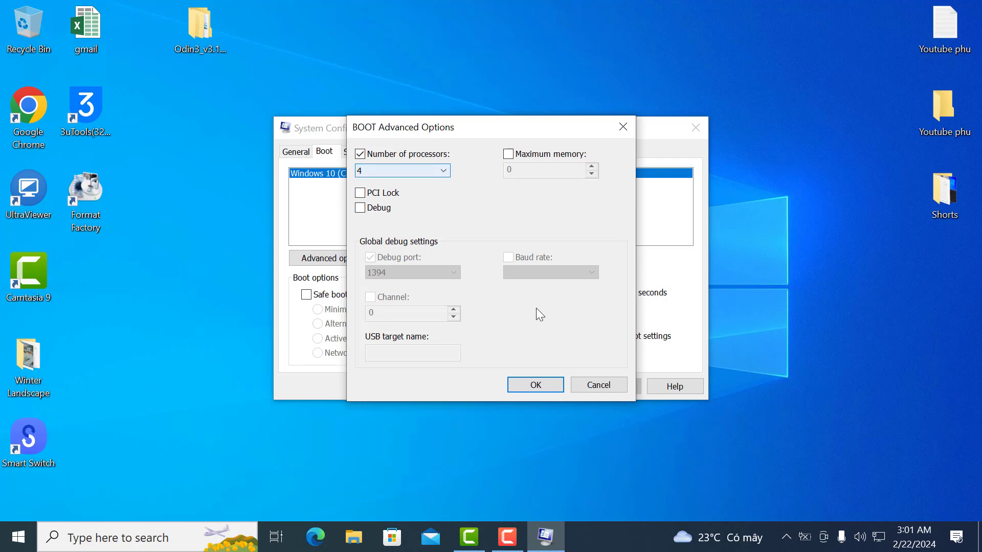
Step: Confirm and apply the 4-processor boot setting, close System Configuration, and restart
{"action": "left_click", "coordinate": [536, 385]}
{"action": "left_click", "coordinate": [622, 389]}
{"action": "left_click", "coordinate": [480, 387]}
{"action": "left_click", "coordinate": [439, 296]}
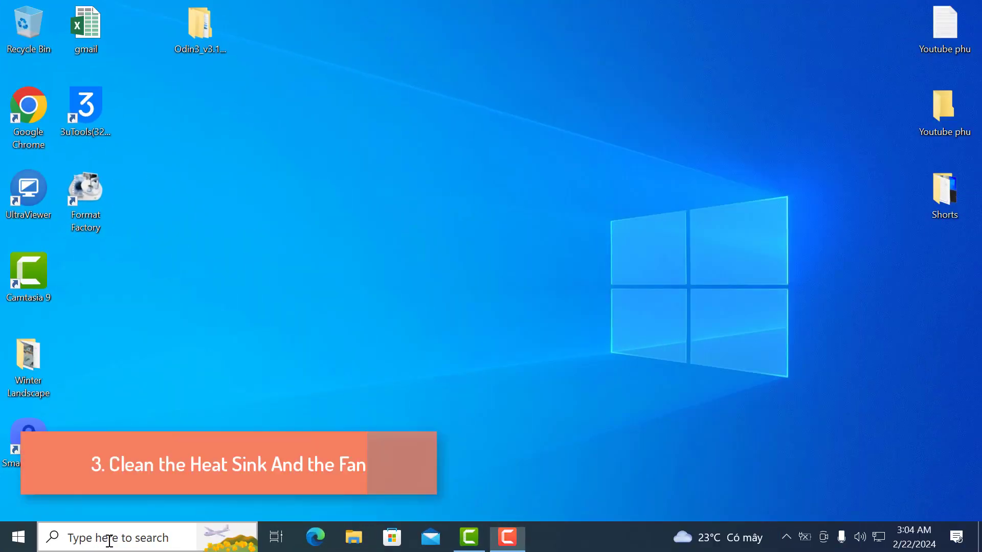
Step: Search Windows for 'power' and open the Power & sleep settings page
{"action": "left_click", "coordinate": [109, 540]}
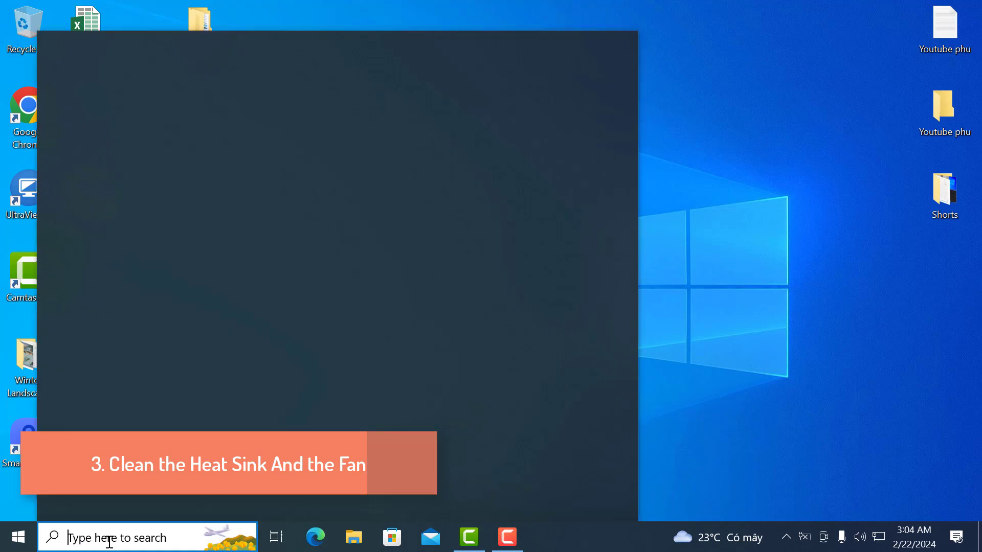
{"action": "type", "text": "power"}
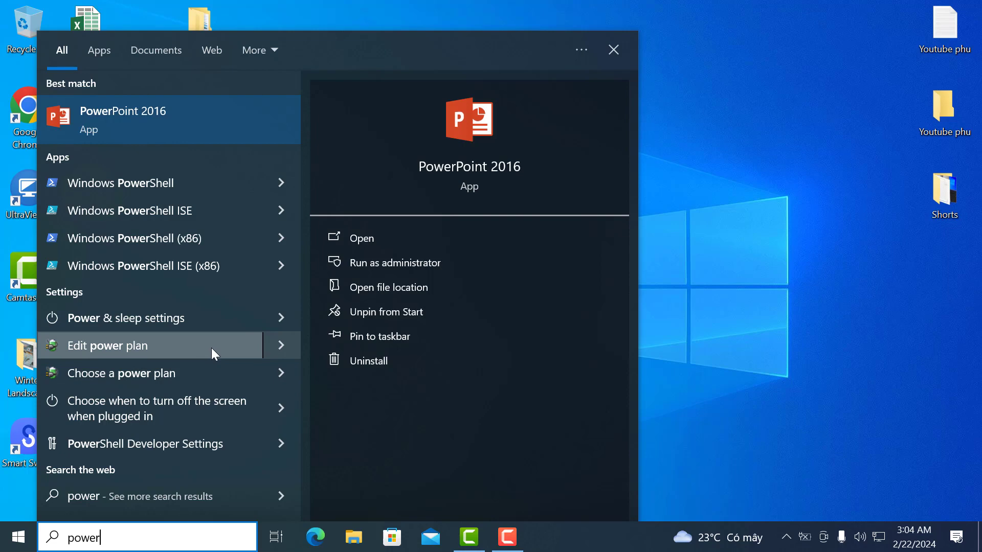
{"action": "left_click", "coordinate": [223, 318]}
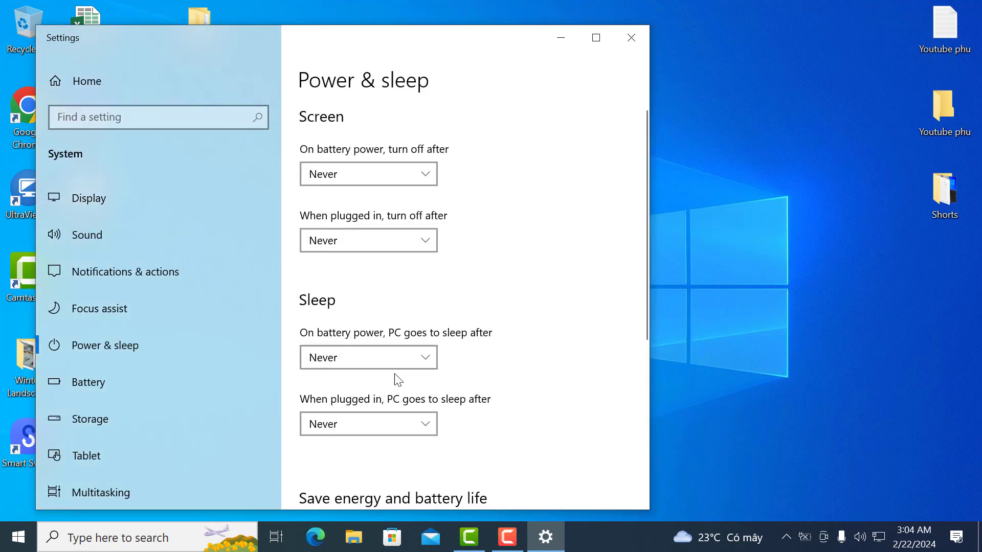
Step: Go to Additional power settings and open the Balanced plan's Change plan settings page
{"action": "left_click_drag", "start_coordinate": [648, 199], "coordinate": [665, 344]}
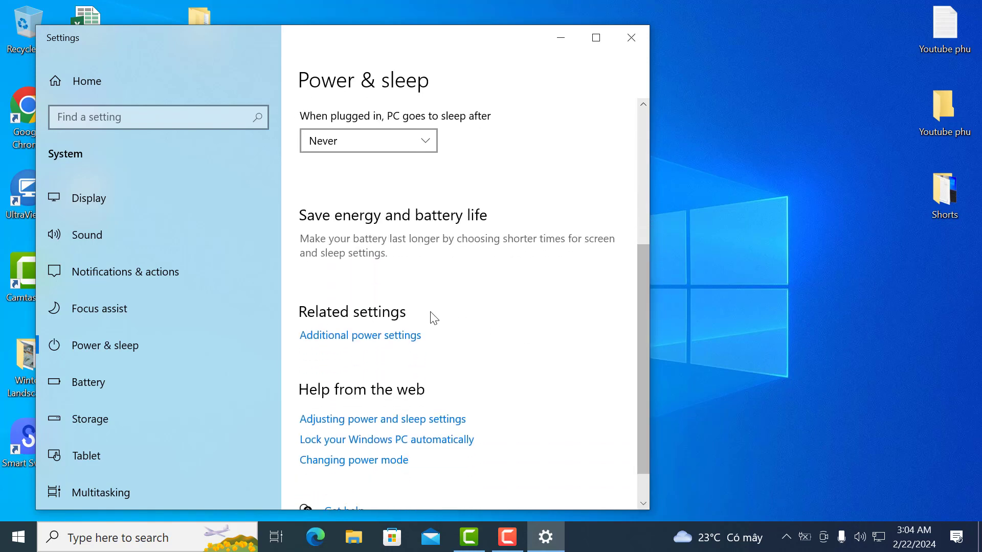
{"action": "left_click", "coordinate": [394, 338]}
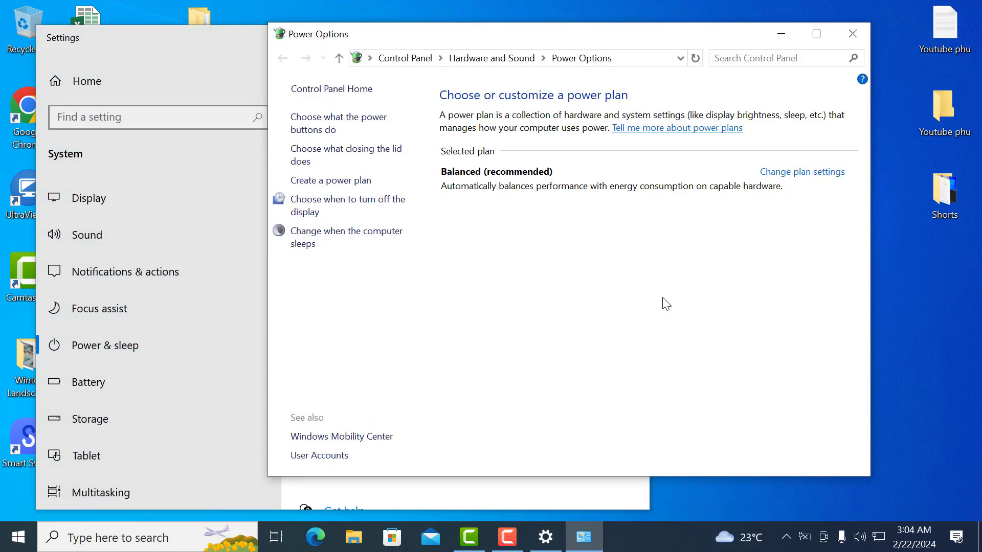
{"action": "left_click", "coordinate": [812, 174]}
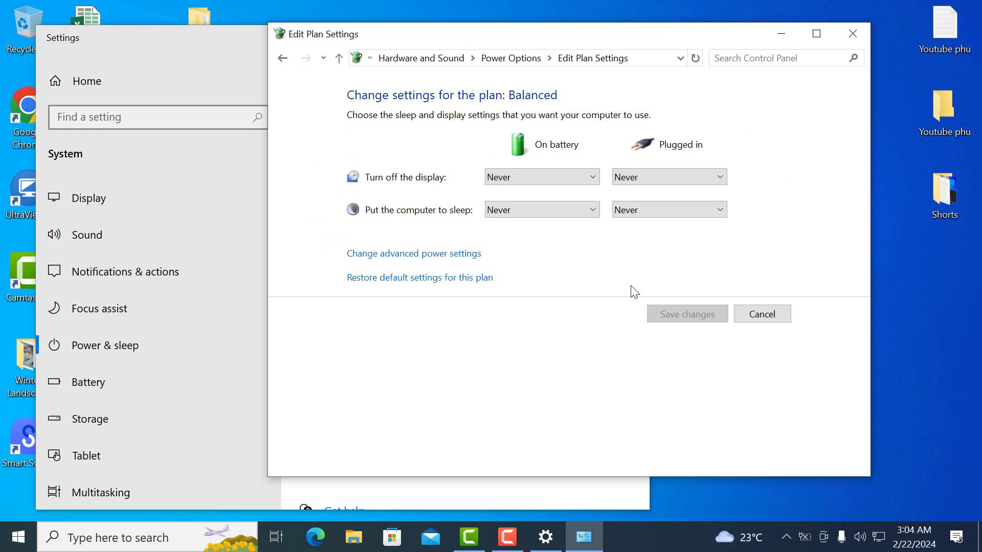
Step: In the Balanced plan's advanced settings, expand Processor power management and review minimum and maximum processor state
{"action": "left_click", "coordinate": [437, 255]}
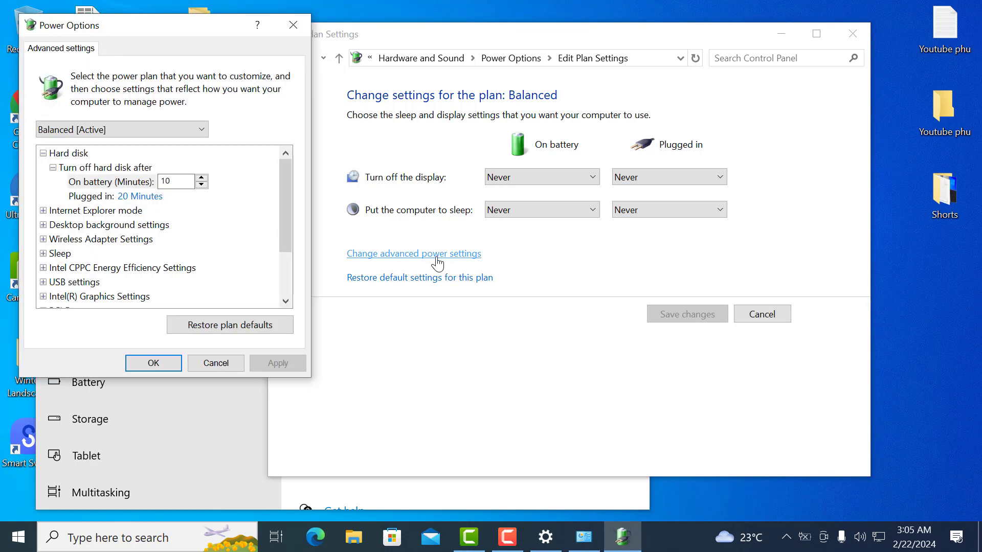
{"action": "left_click_drag", "start_coordinate": [290, 214], "coordinate": [285, 311]}
{"action": "left_click", "coordinate": [44, 254]}
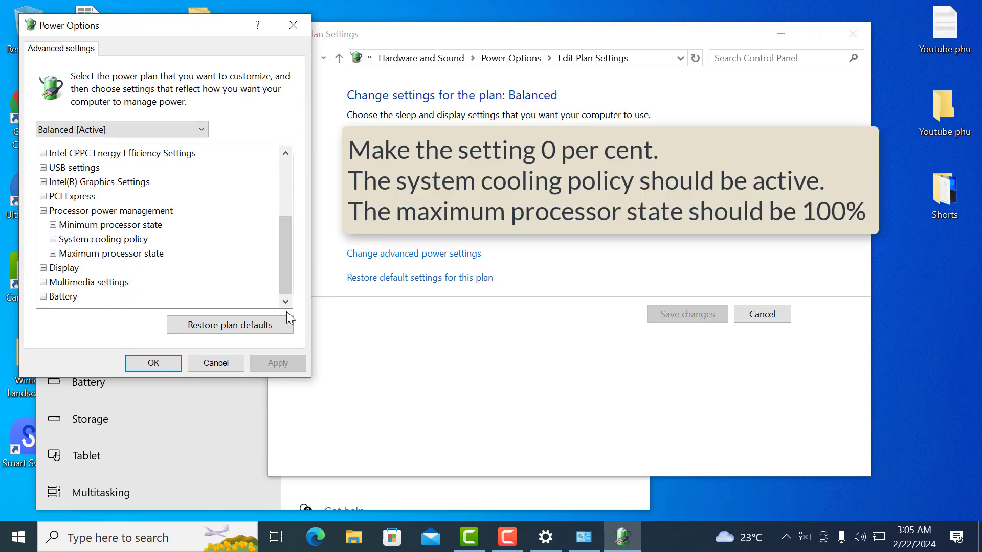
{"action": "left_click", "coordinate": [57, 224]}
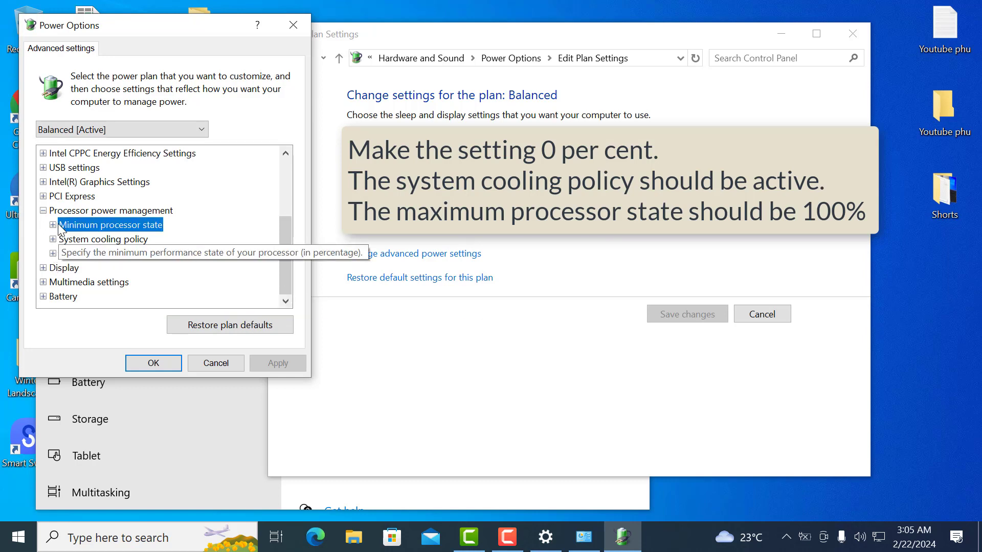
{"action": "left_click", "coordinate": [53, 225]}
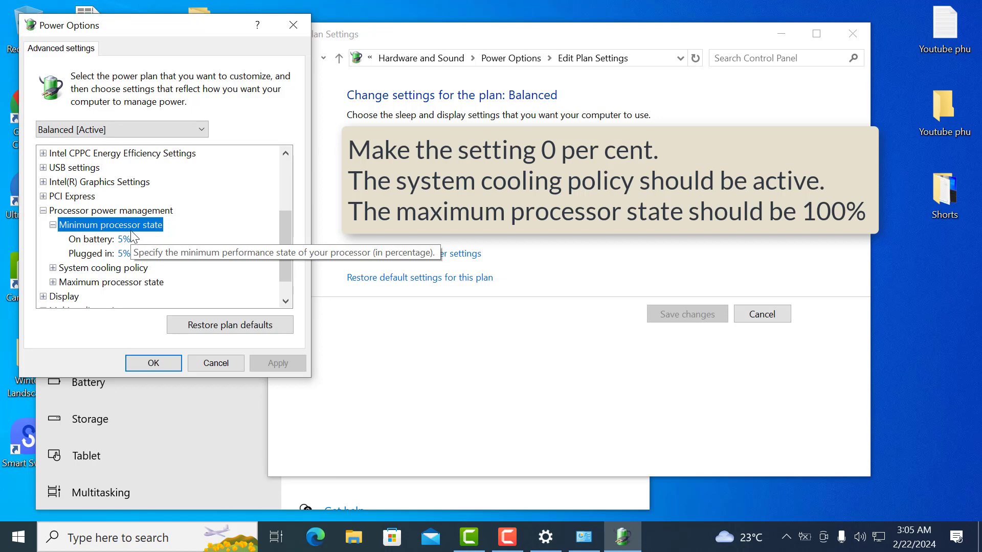
{"action": "left_click", "coordinate": [53, 225]}
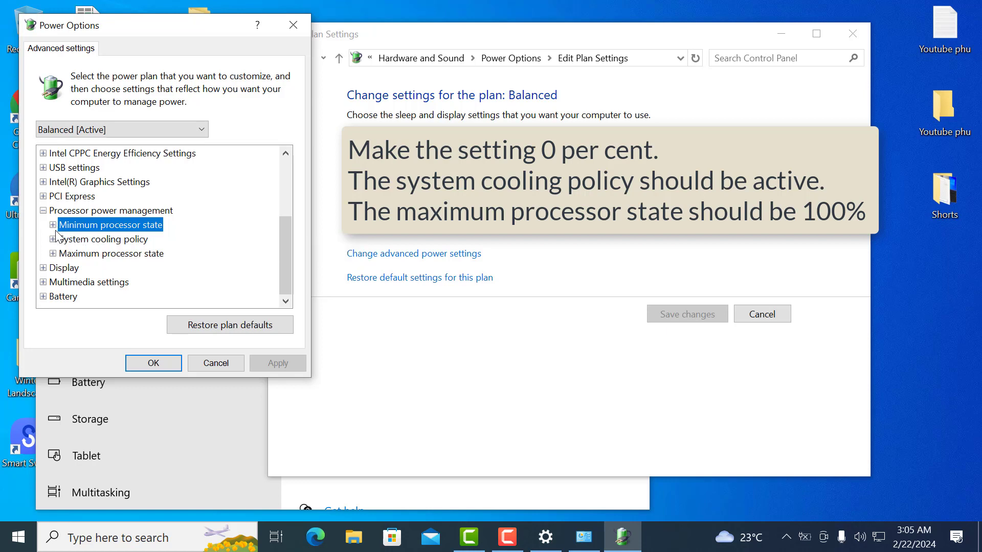
{"action": "left_click", "coordinate": [52, 253]}
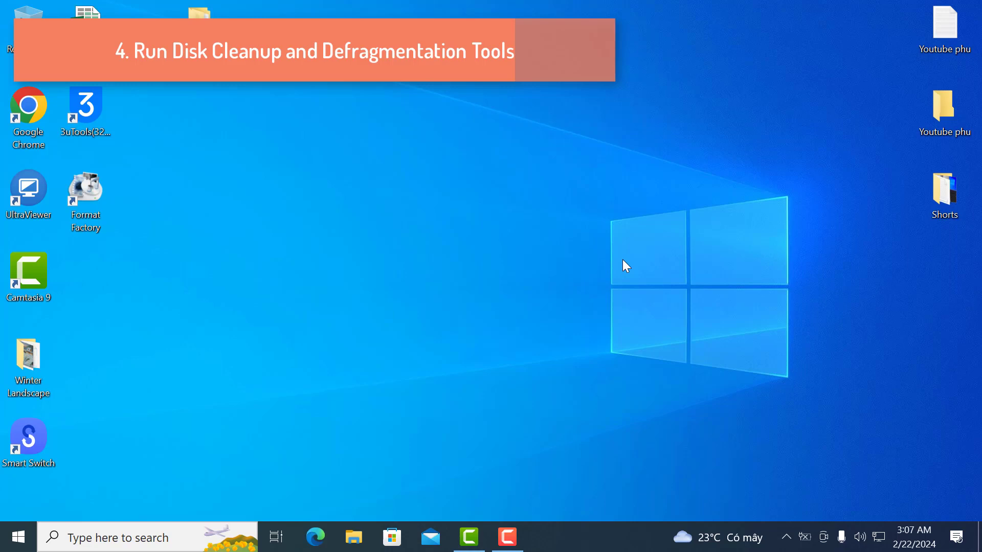
Step: Search for 'defragment' and launch Defragment and Optimize Drives
{"action": "left_click", "coordinate": [120, 538]}
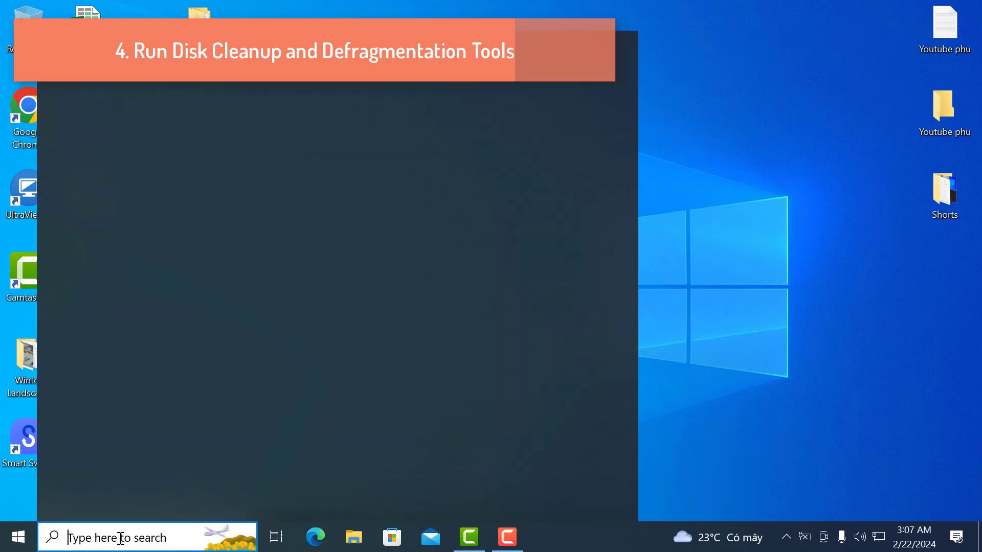
{"action": "type", "text": "defrag"}
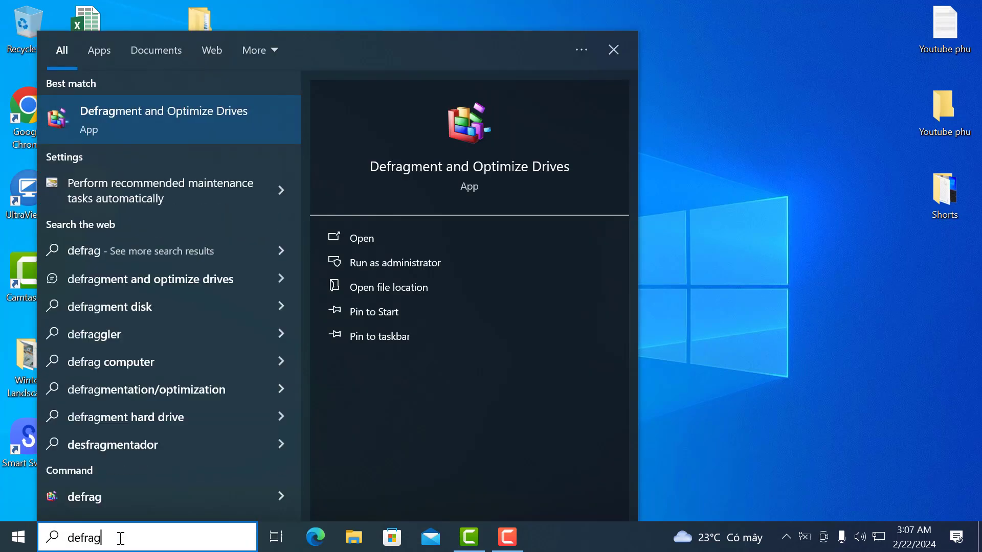
{"action": "type", "text": "ment"}
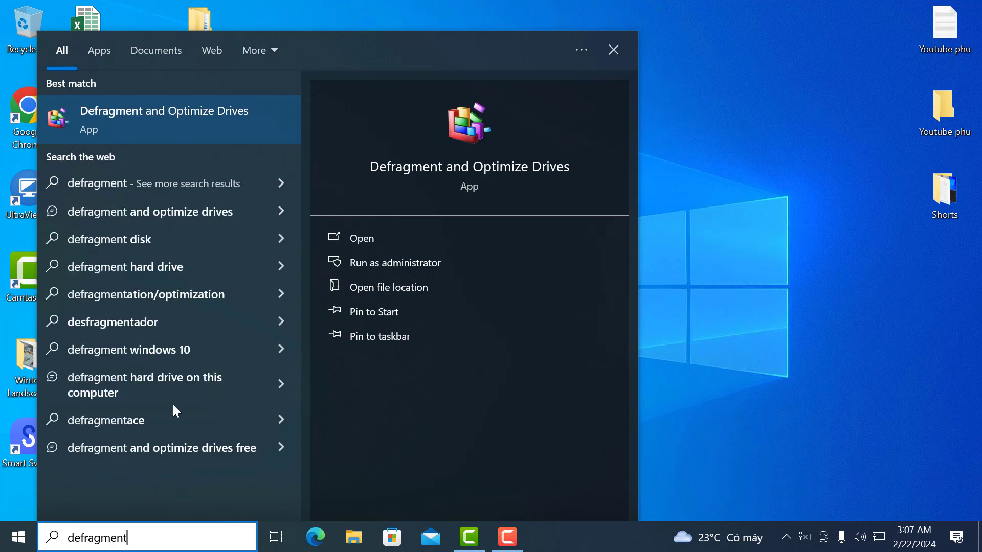
{"action": "left_click", "coordinate": [192, 123]}
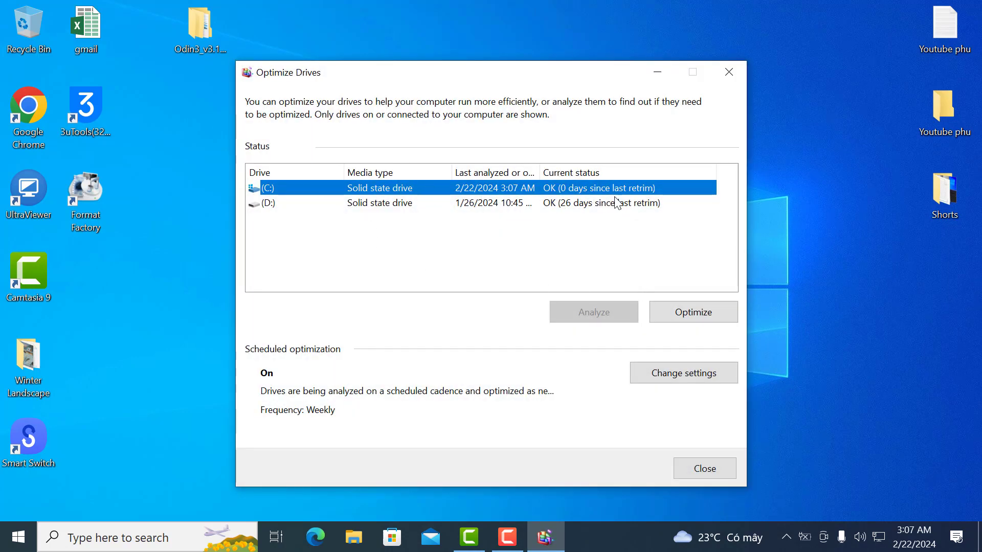
Step: Optimize drive C: until it reads OK with 0 days since retrim, then close the tool
{"action": "left_click", "coordinate": [703, 311]}
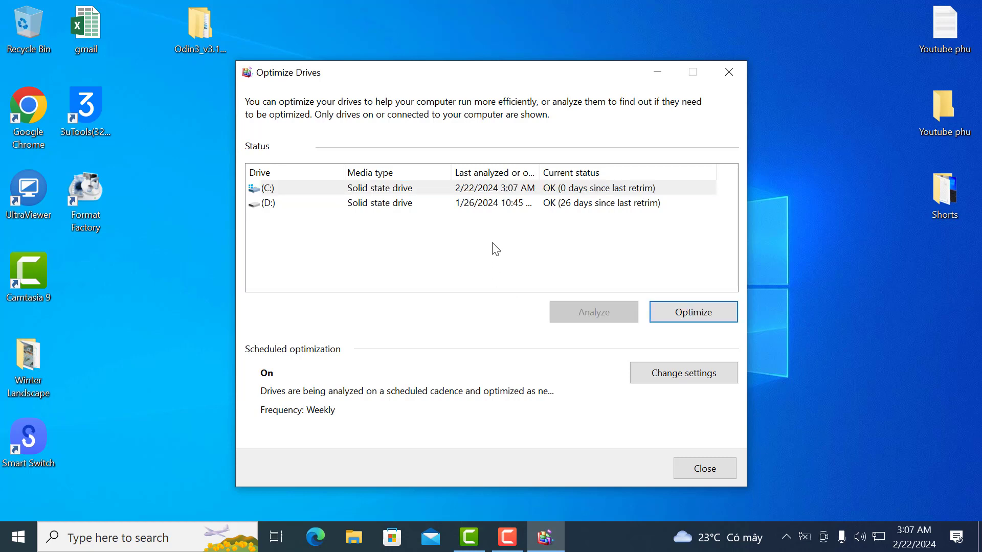
{"action": "left_click", "coordinate": [687, 314]}
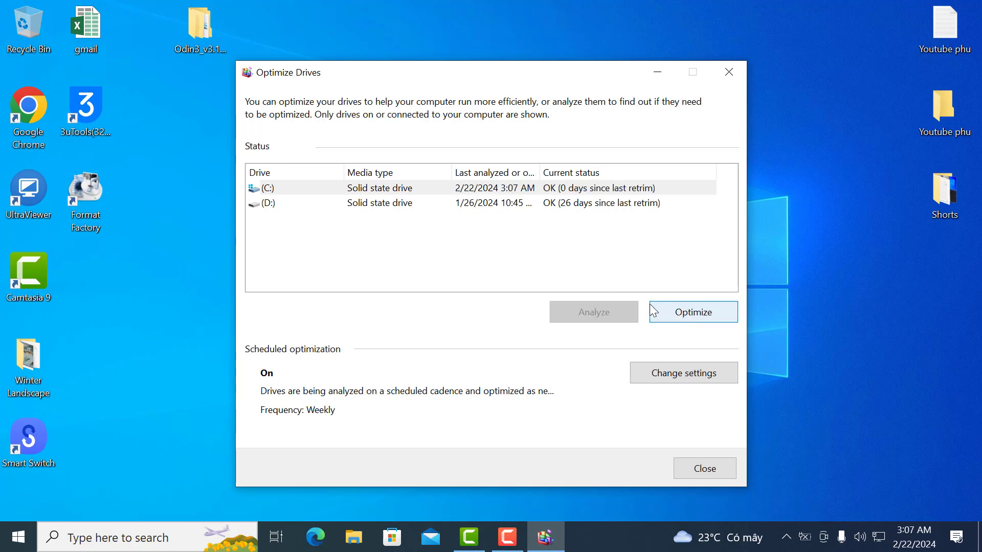
{"action": "left_click", "coordinate": [339, 191]}
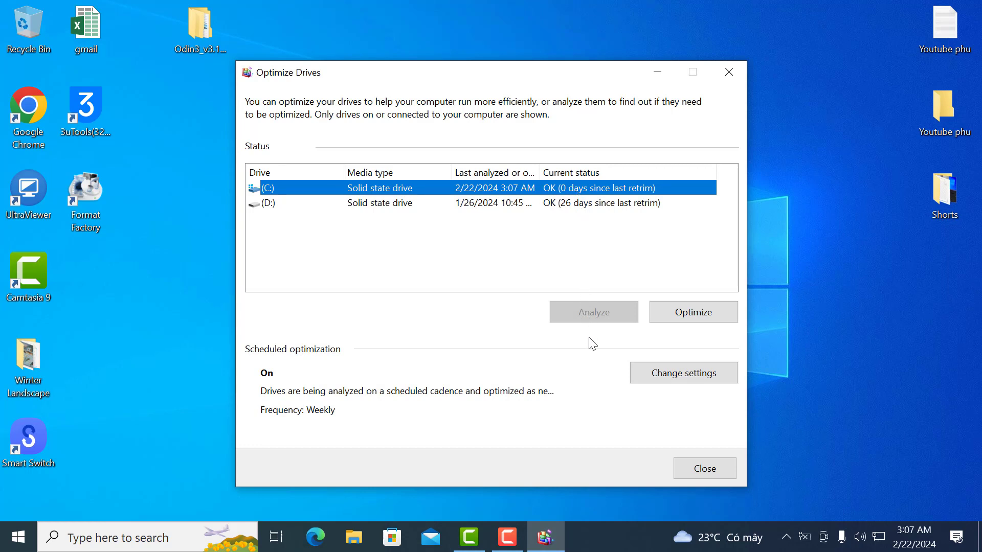
{"action": "left_click", "coordinate": [704, 470]}
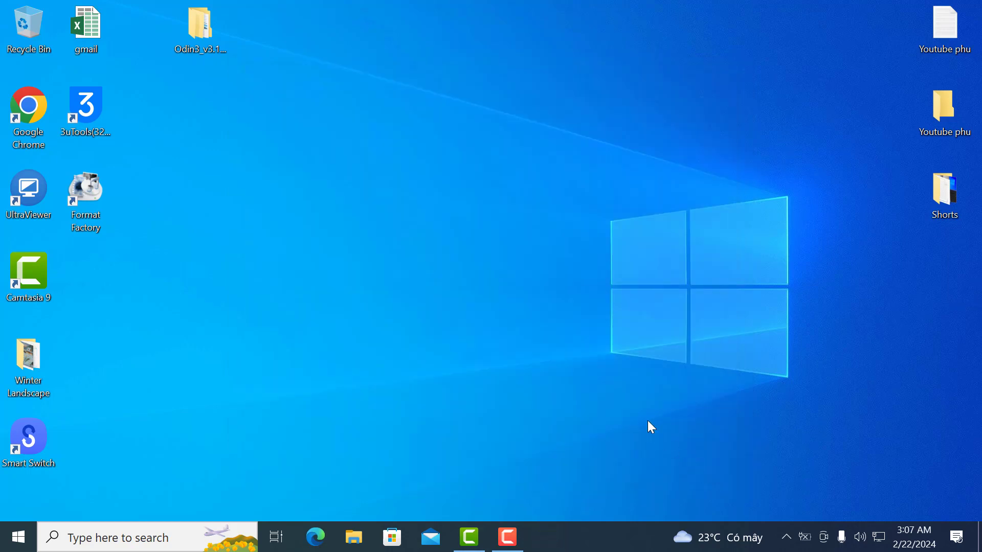